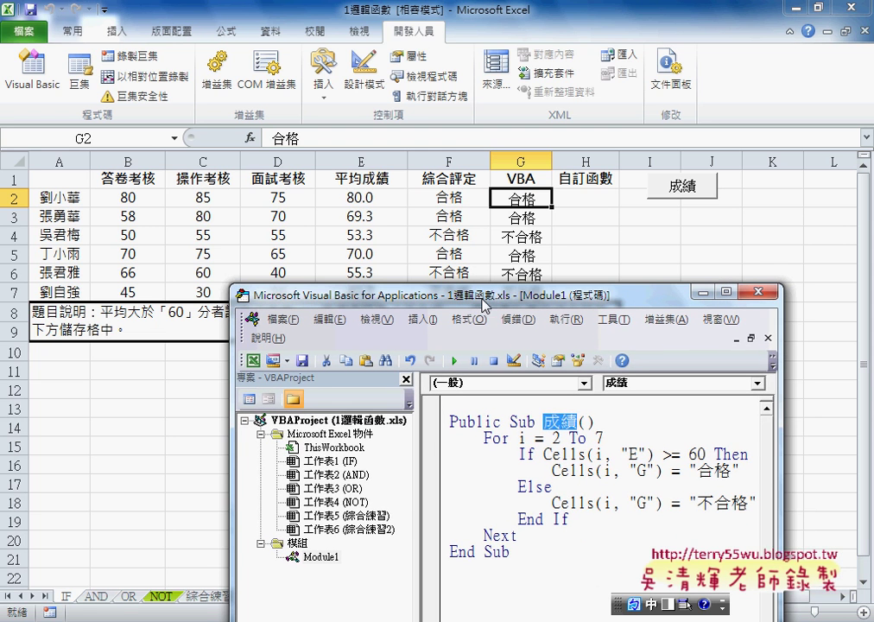
# Add an empty Public Function named 成績函數 below the 成績 macro in Module1
pyautogui.moveTo(541, 454); pyautogui.dragTo(655, 455)
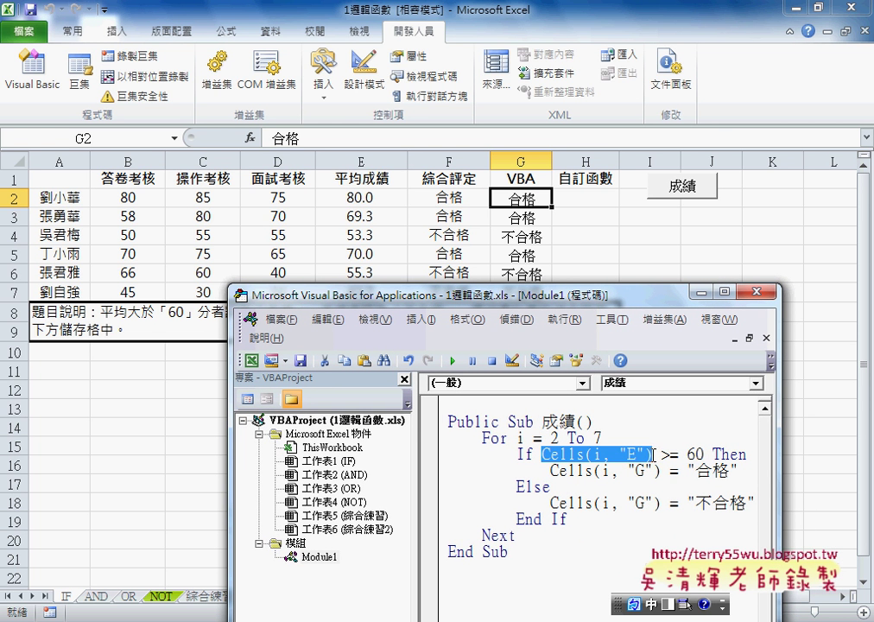
pyautogui.moveTo(614, 296); pyautogui.dragTo(620, 236)
pyautogui.moveTo(547, 357); pyautogui.dragTo(580, 355)
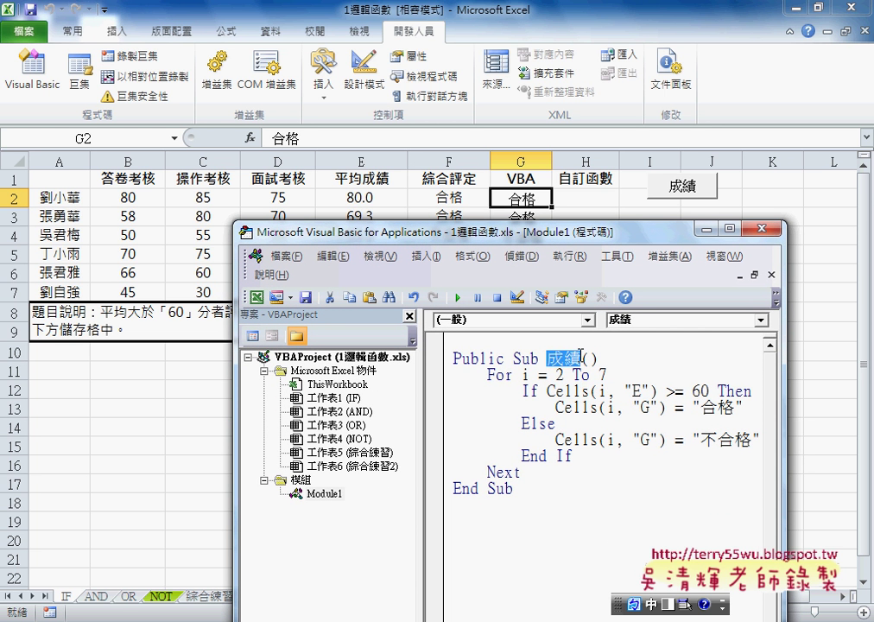
pyautogui.click(468, 522)
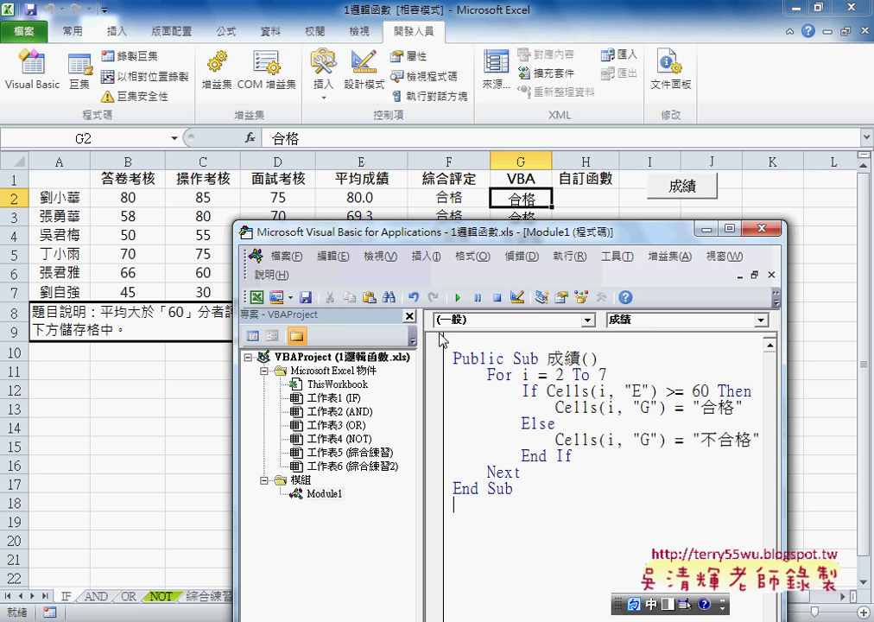
pyautogui.click(425, 256)
pyautogui.click(436, 275)
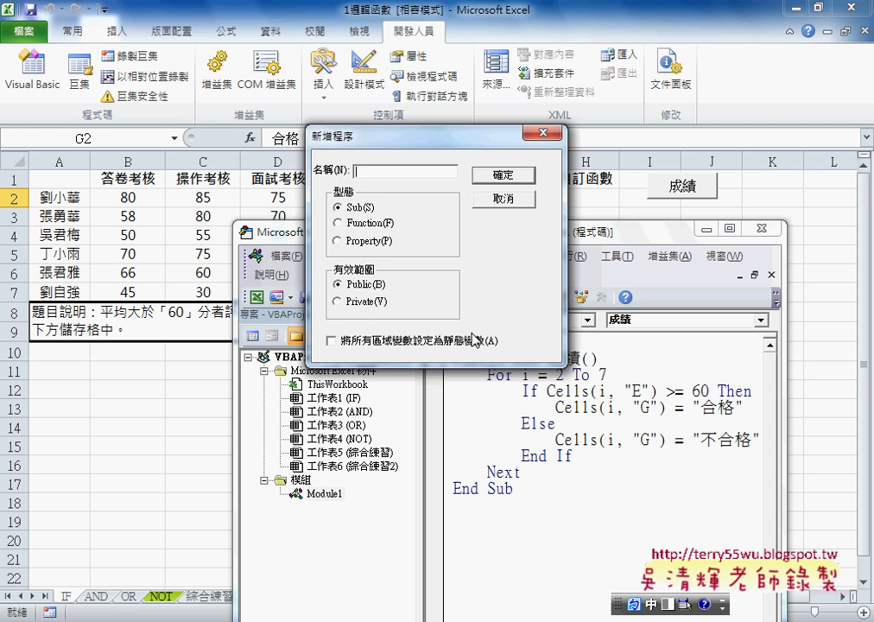
pyautogui.click(367, 223)
pyautogui.click(390, 170)
pyautogui.write('成績')
pyautogui.write('ㄏㄢ')
pyautogui.write('含ㄕㄨ')
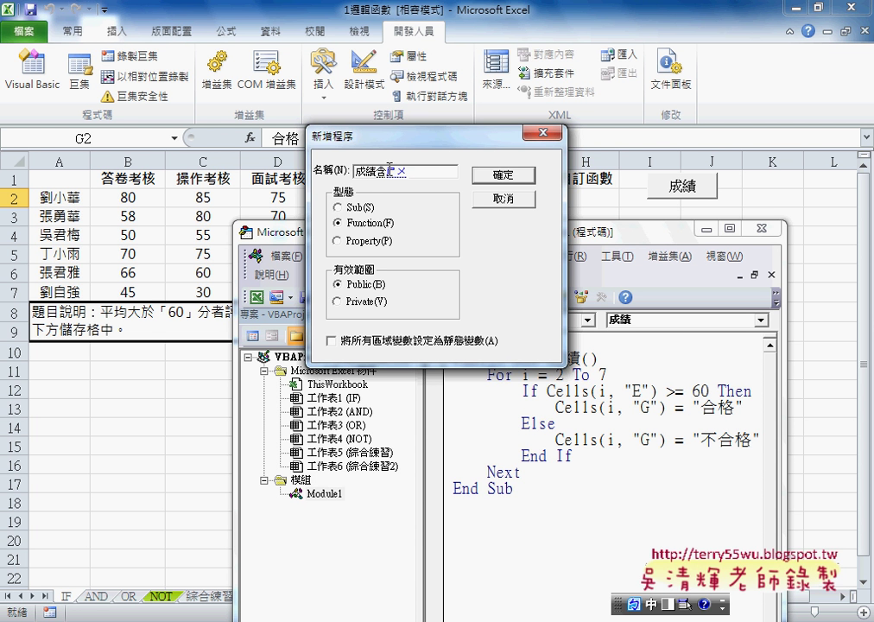
pyautogui.write('數')
pyautogui.click(498, 175)
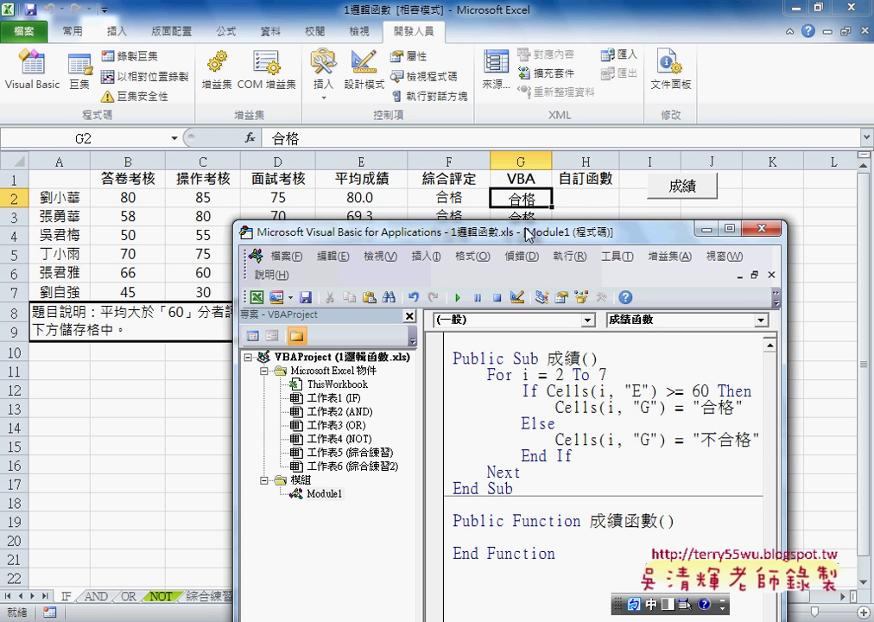
# Copy the 平均成績 header from cell E1 of the worksheet
pyautogui.moveTo(528, 235); pyautogui.dragTo(516, 258)
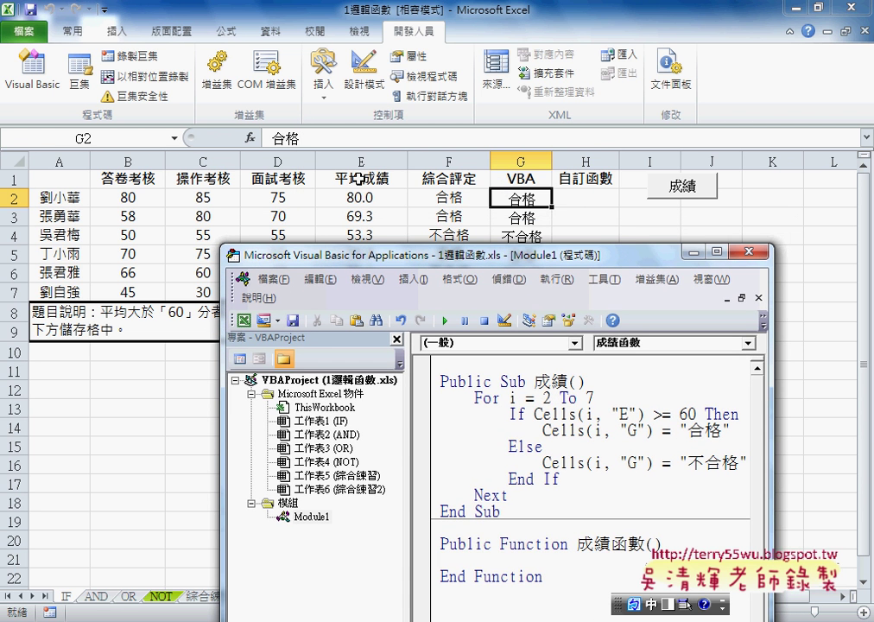
pyautogui.click(358, 179)
pyautogui.hotkey('ctrl', 'c')
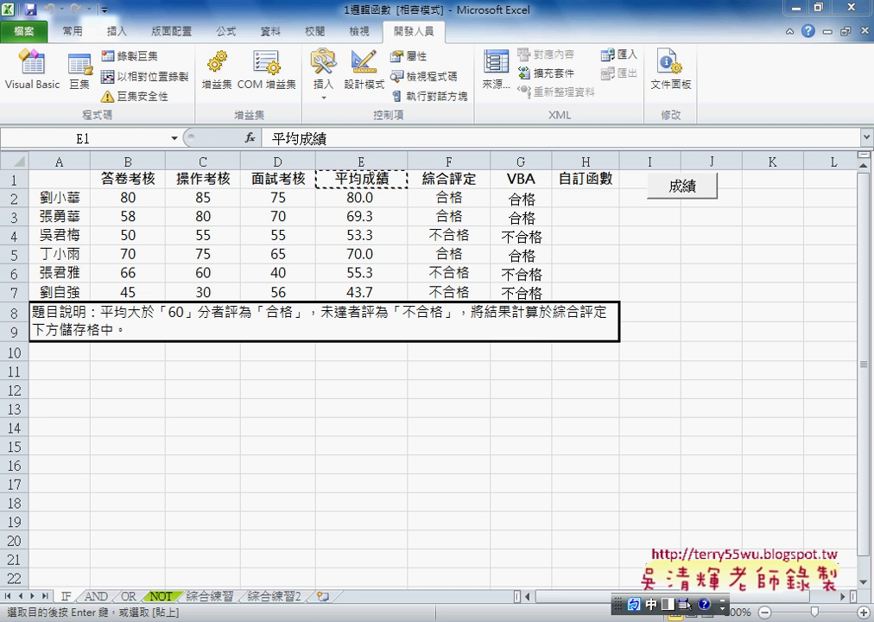
# Paste 平均成績 into 成績函數's parentheses as its parameter, then maximize the VBA window
pyautogui.hotkey('alt', 'F11')
pyautogui.click(654, 544)
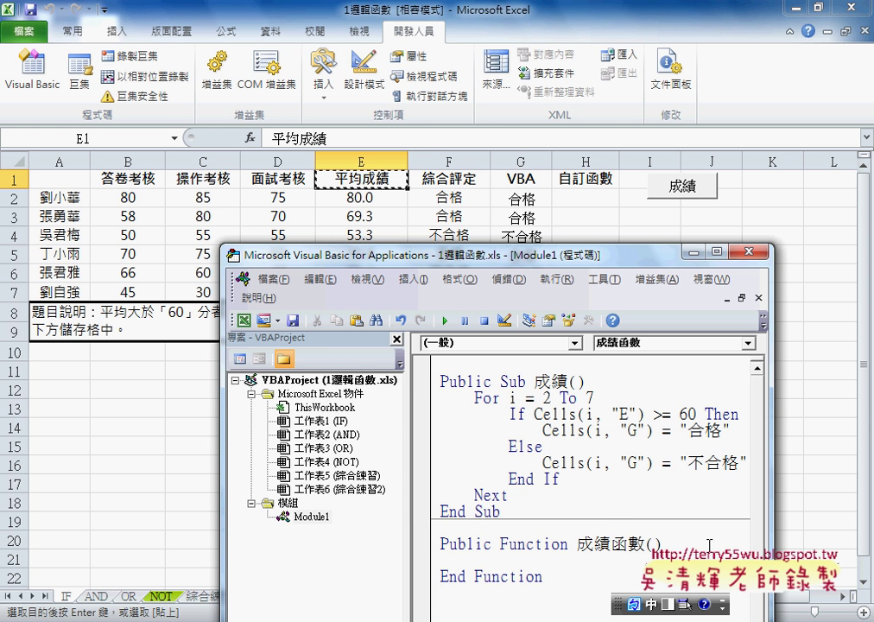
pyautogui.hotkey('ctrl', 'v')
pyautogui.press('BackSpace')
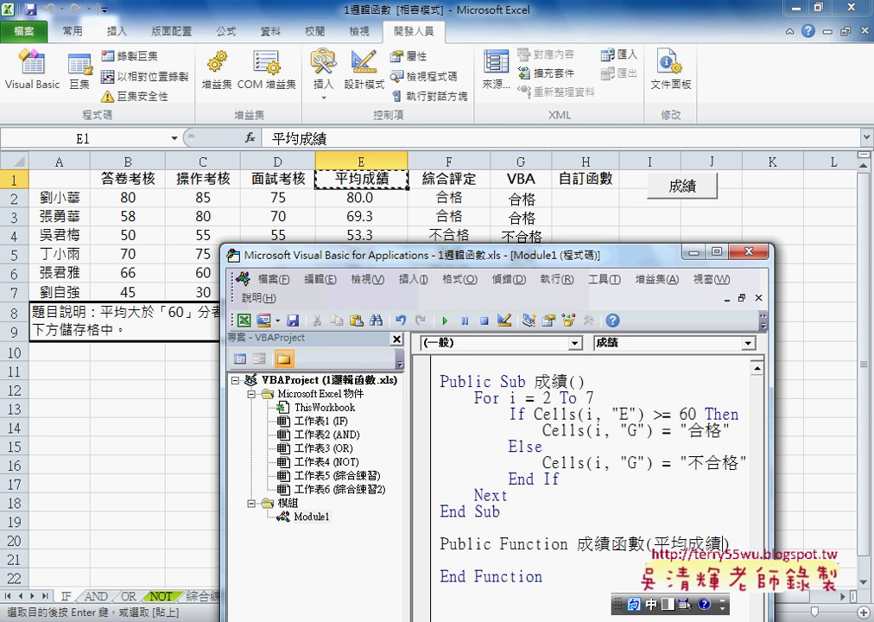
pyautogui.moveTo(654, 542); pyautogui.dragTo(718, 542)
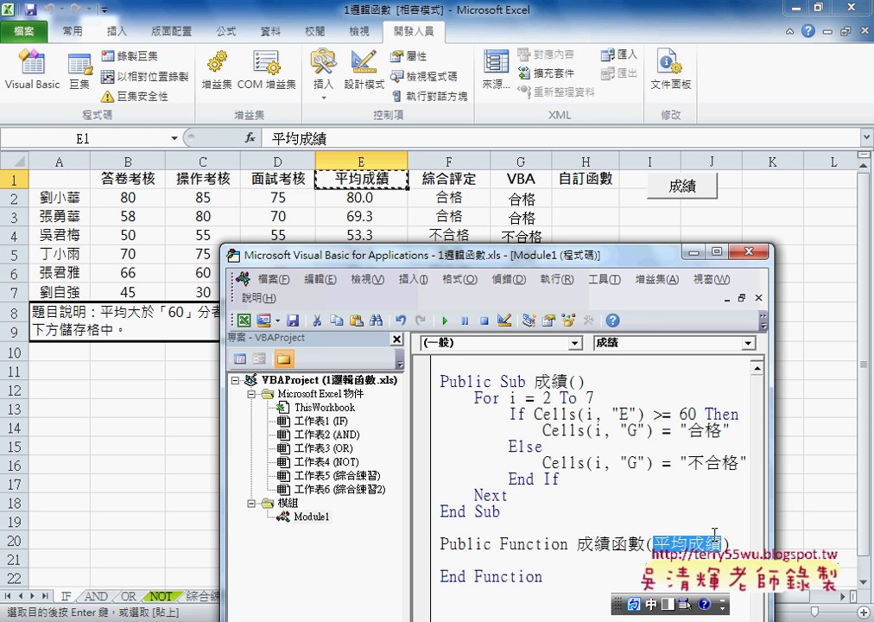
pyautogui.moveTo(629, 257); pyautogui.dragTo(606, 197)
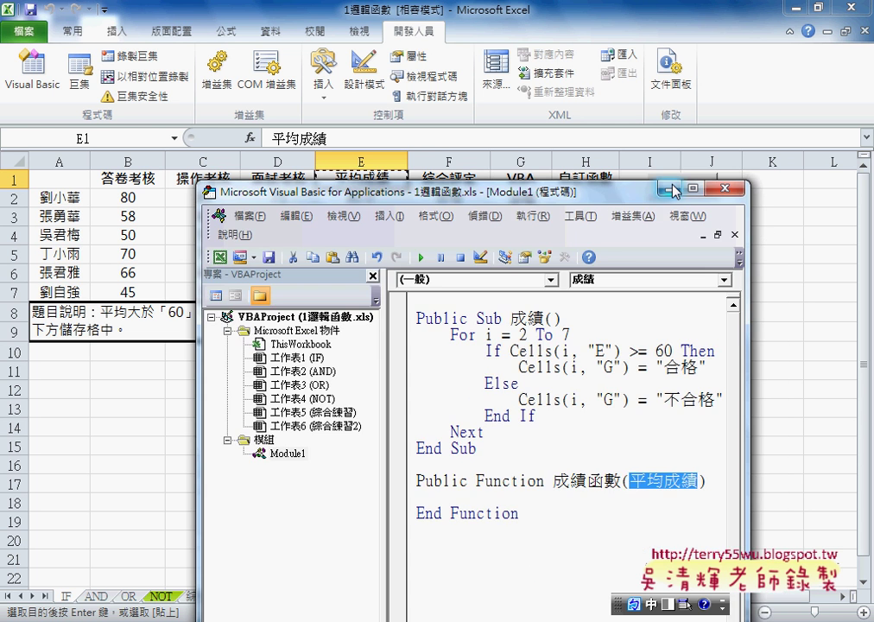
pyautogui.click(694, 191)
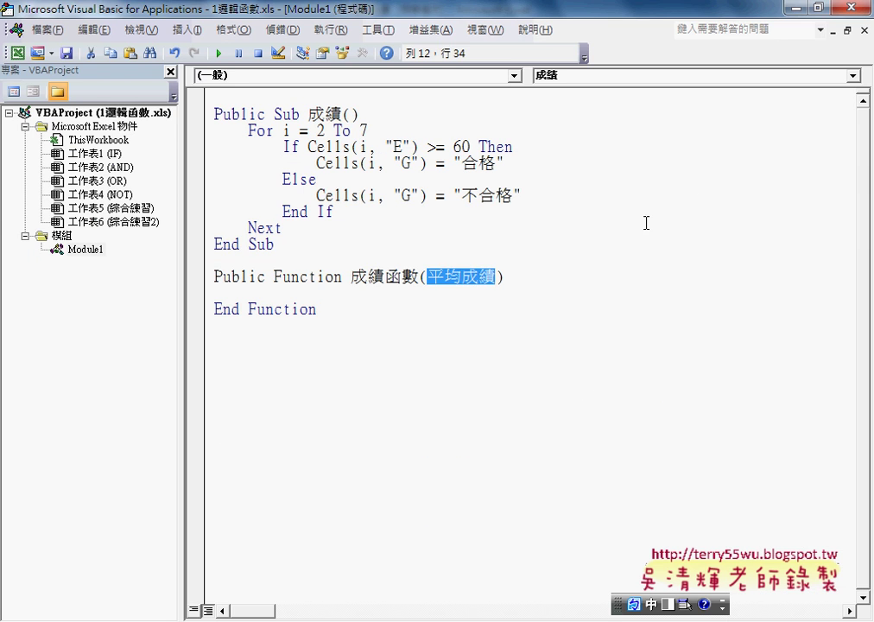
# Copy the If…Else…End If grading block from 成績 into the body of 成績函數
pyautogui.click(341, 211)
pyautogui.moveTo(340, 208); pyautogui.dragTo(218, 151)
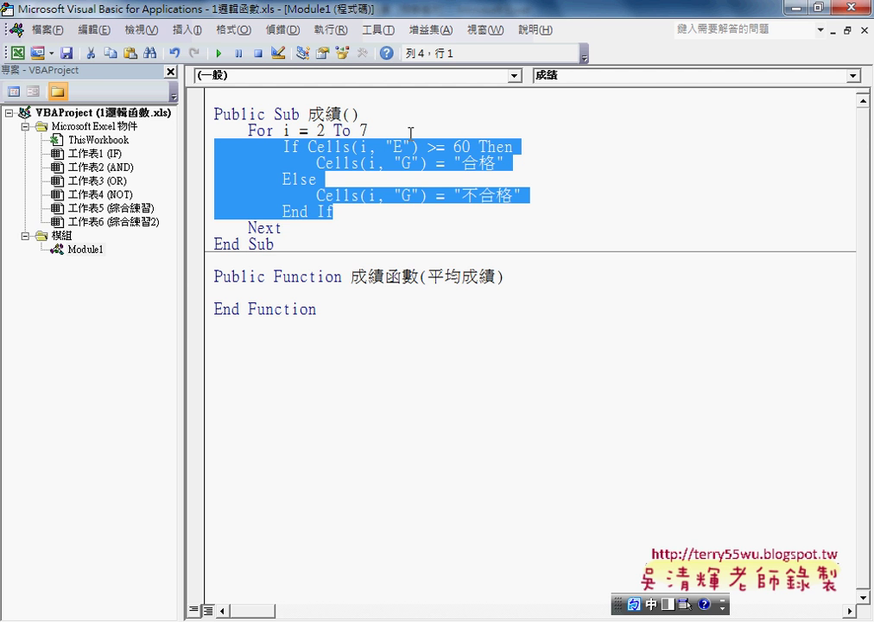
pyautogui.click(234, 290)
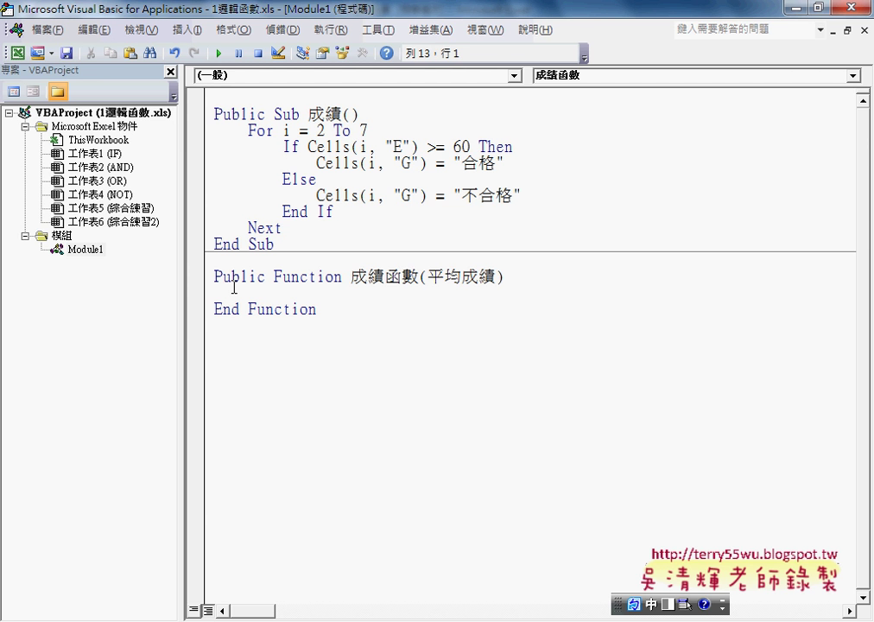
pyautogui.hotkey('ctrl', 'v')
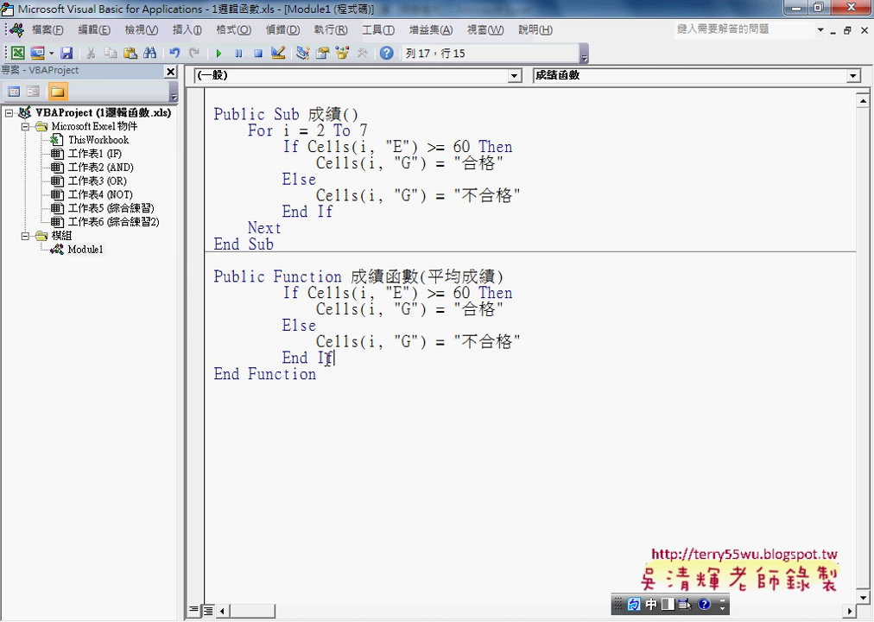
pyautogui.moveTo(350, 356); pyautogui.dragTo(191, 290)
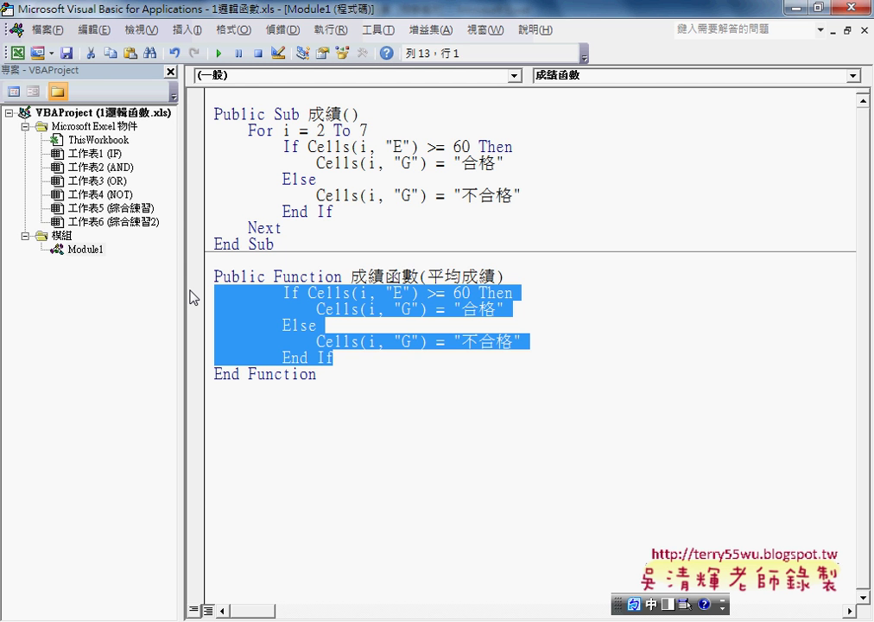
pyautogui.hotkey('shift', 'Tab')
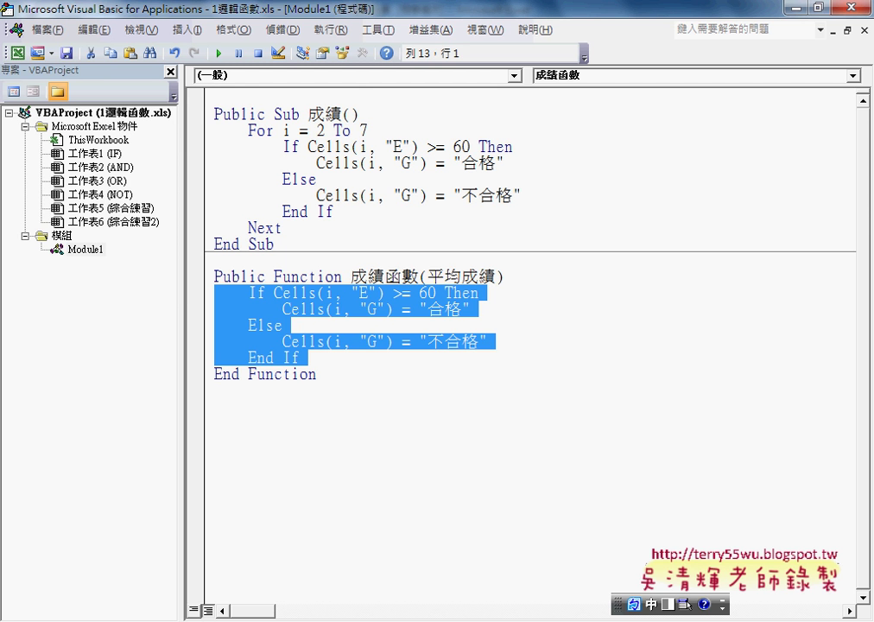
pyautogui.press('Tab')
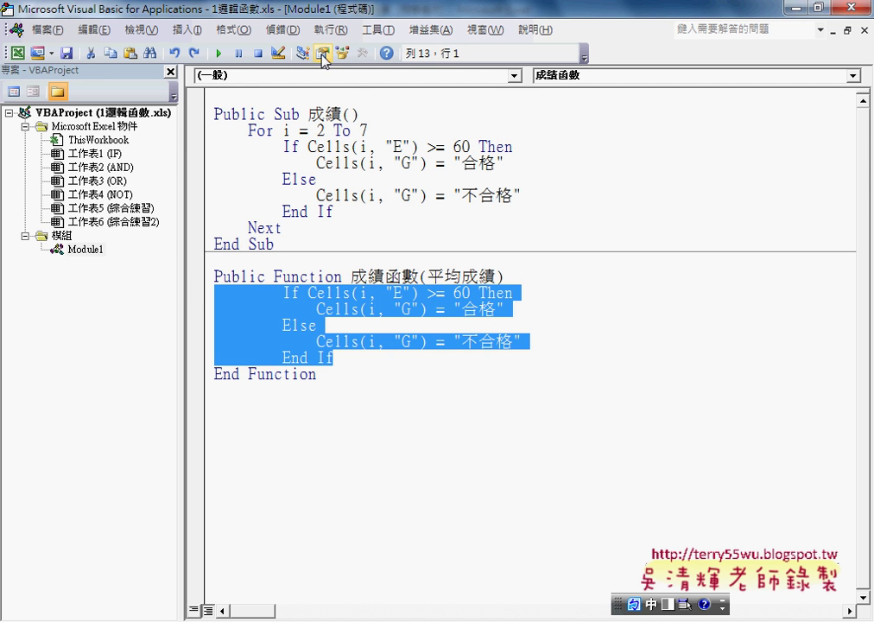
# Show and dock the Edit toolbar, then outdent the pasted lines one level
pyautogui.rightClick(322, 57)
pyautogui.rightClick(246, 53)
pyautogui.click(287, 123)
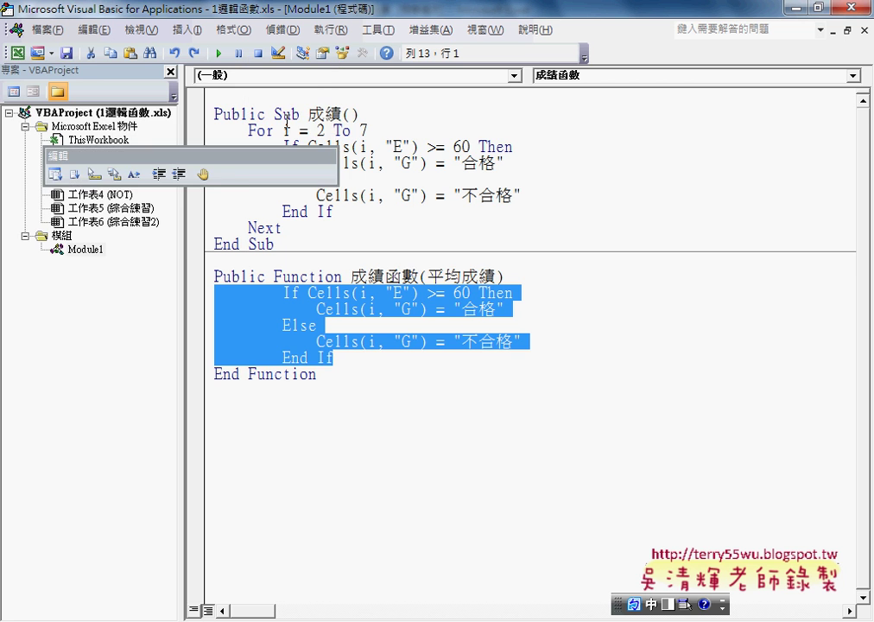
pyautogui.moveTo(217, 93)
pyautogui.mouseDown()
pyautogui.moveTo(231, 89)
pyautogui.moveTo(181, 60)
pyautogui.mouseUp()
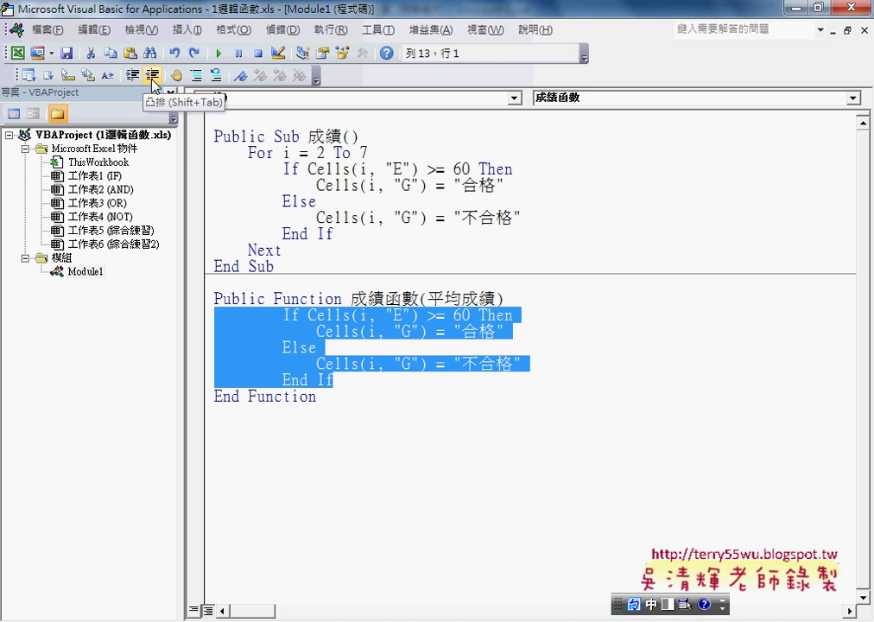
pyautogui.click(154, 83)
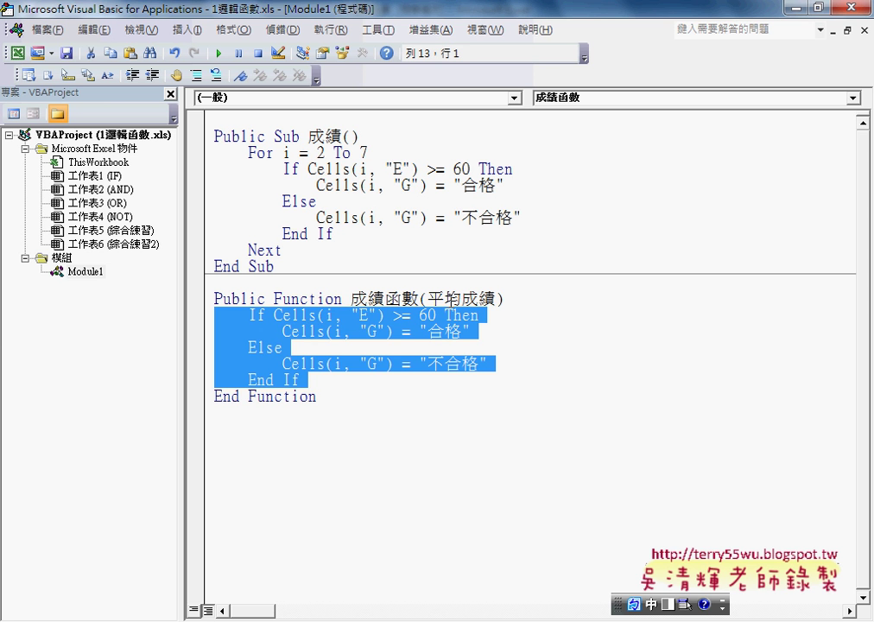
# Replace Cells(i, "E") in the If condition with the 平均成績 parameter
pyautogui.moveTo(426, 298); pyautogui.dragTo(494, 298)
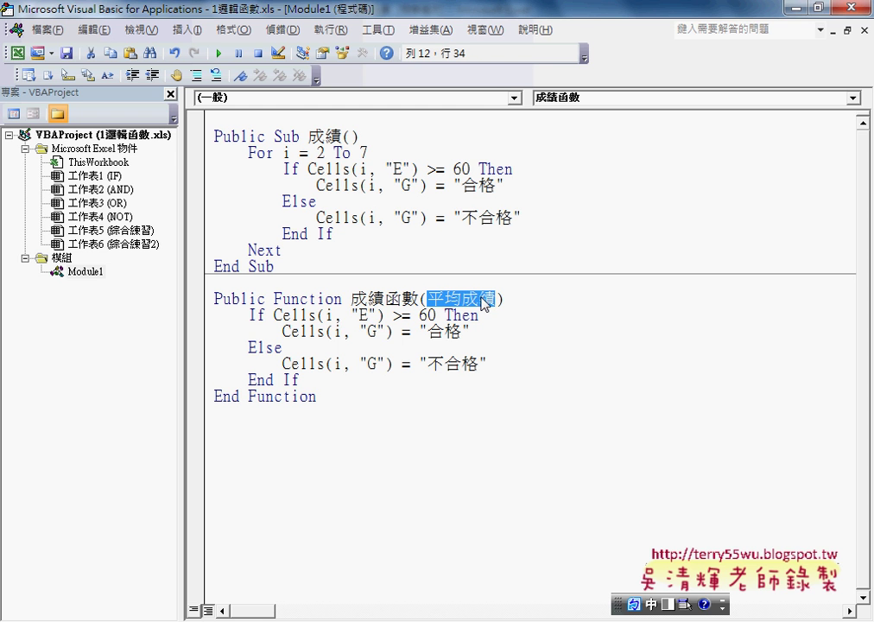
pyautogui.moveTo(273, 315); pyautogui.dragTo(386, 317)
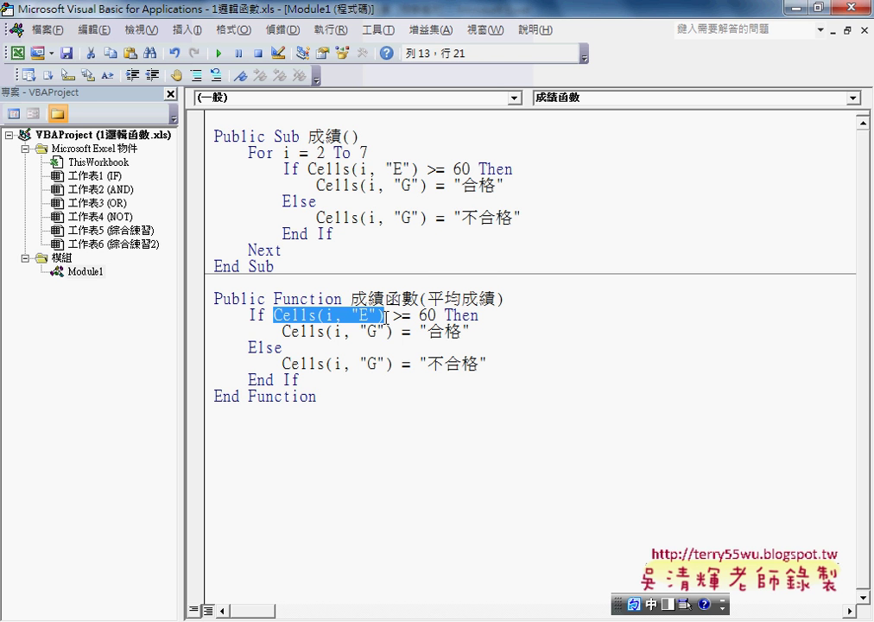
pyautogui.hotkey('ctrl', 'v')
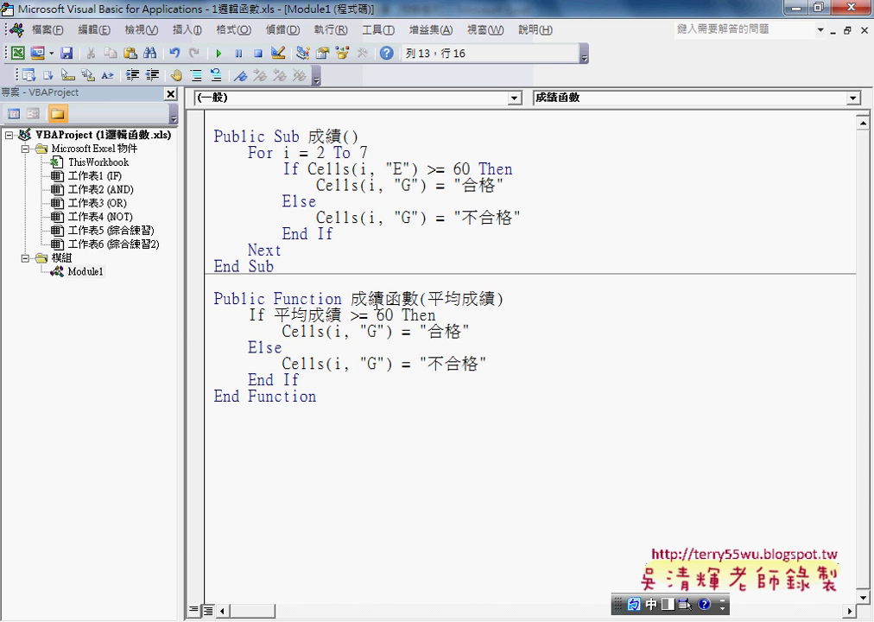
# Make both the 合格 and 不合格 branches assign to 成績函數 instead of Cells(i, "G")
pyautogui.moveTo(353, 298)
pyautogui.mouseDown()
pyautogui.moveTo(405, 298)
pyautogui.moveTo(285, 335)
pyautogui.mouseUp()
pyautogui.moveTo(351, 298); pyautogui.dragTo(418, 297)
pyautogui.hotkey('ctrl', 'c')
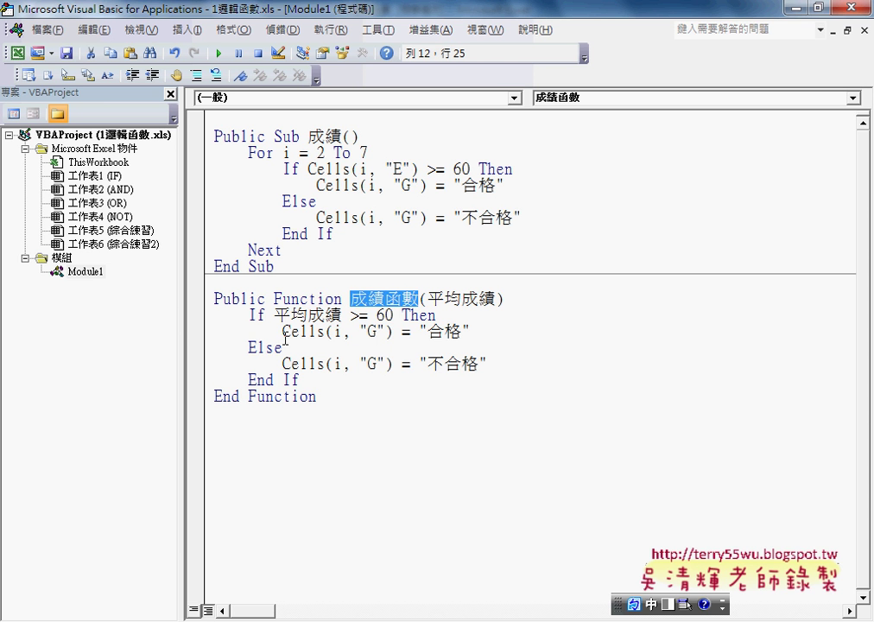
pyautogui.moveTo(282, 332); pyautogui.dragTo(394, 333)
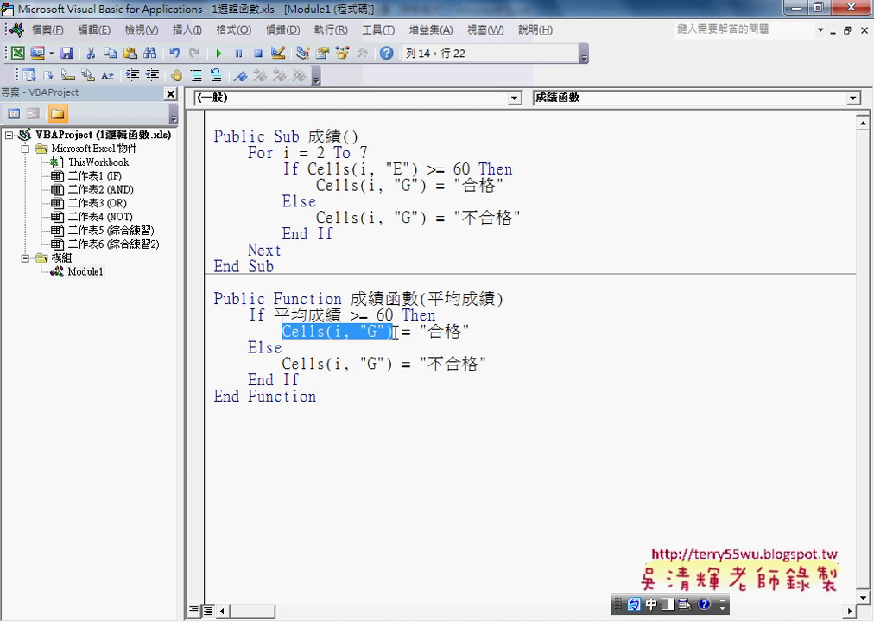
pyautogui.hotkey('ctrl', 'v')
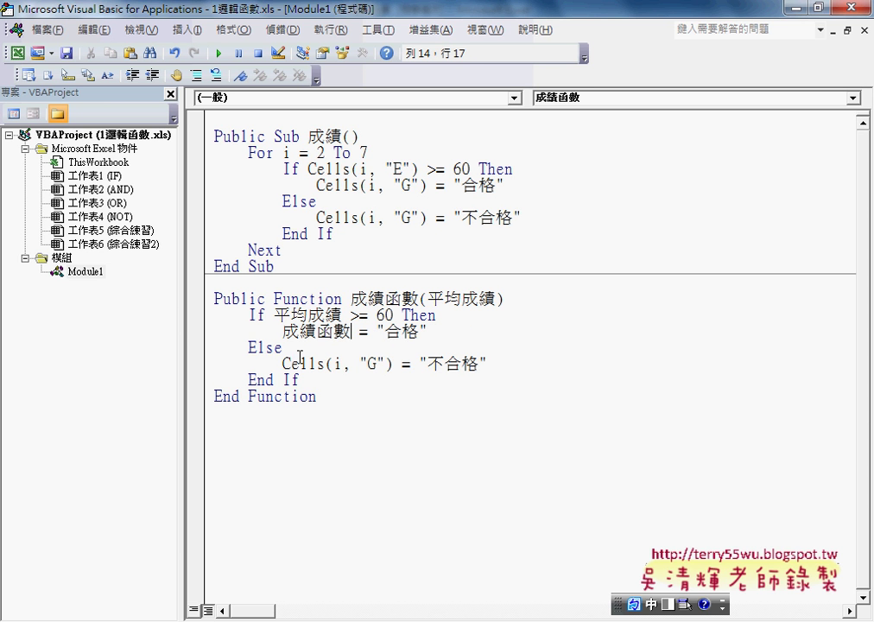
pyautogui.moveTo(282, 363); pyautogui.dragTo(393, 364)
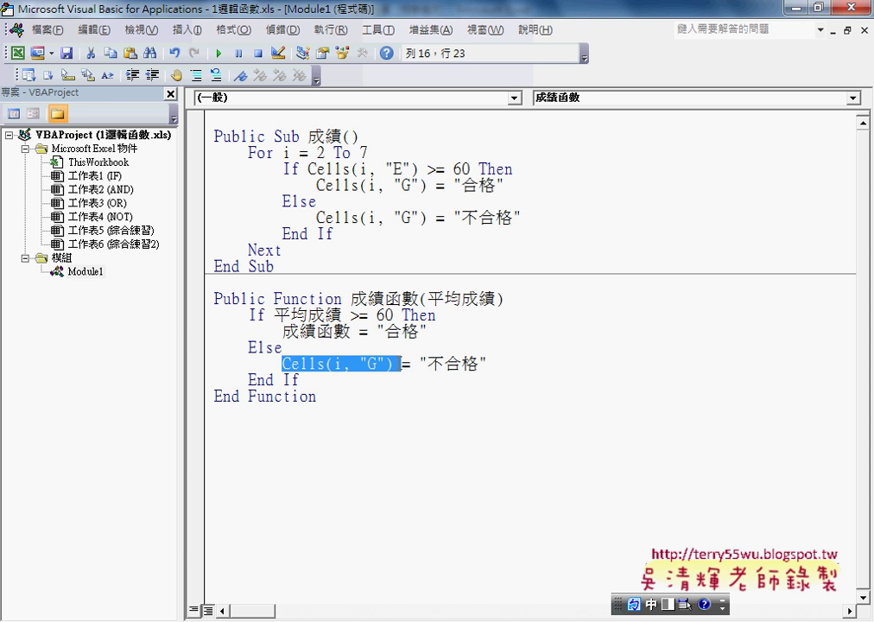
pyautogui.hotkey('ctrl', 'v')
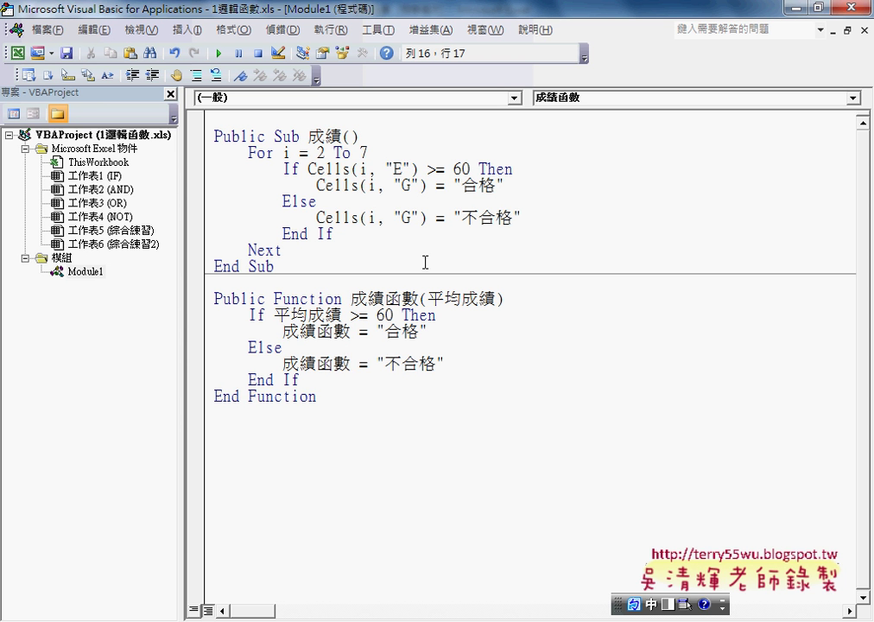
pyautogui.moveTo(350, 299); pyautogui.dragTo(419, 298)
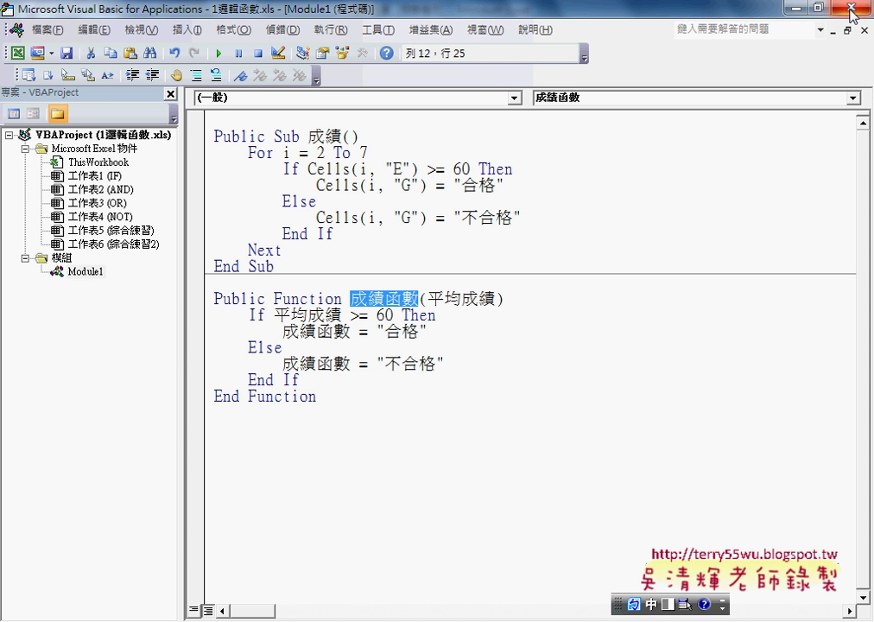
pyautogui.hotkey('alt', 'F11')
# Enter =成績函數(E2) in H2 from the 全部 function category, showing 合格
pyautogui.click(585, 197)
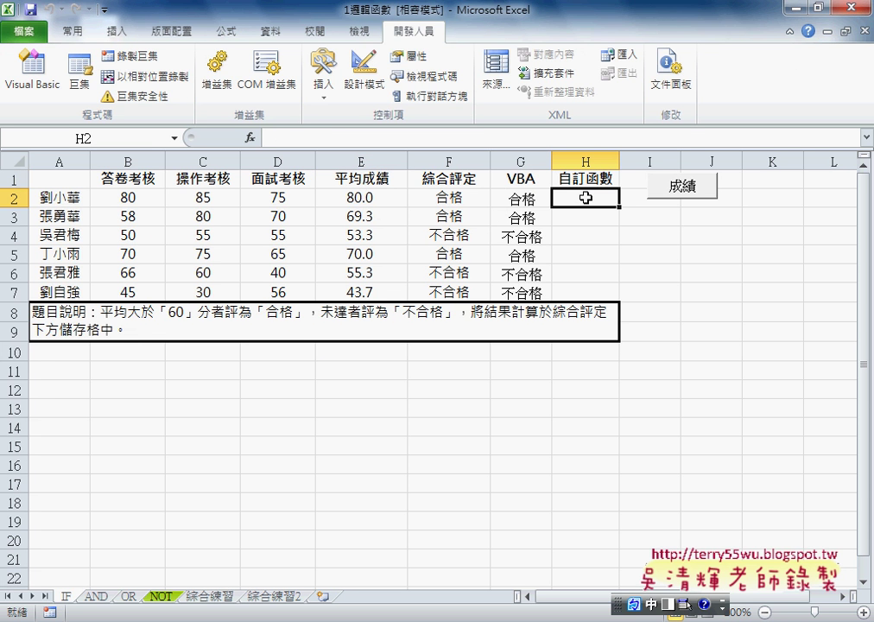
pyautogui.click(249, 138)
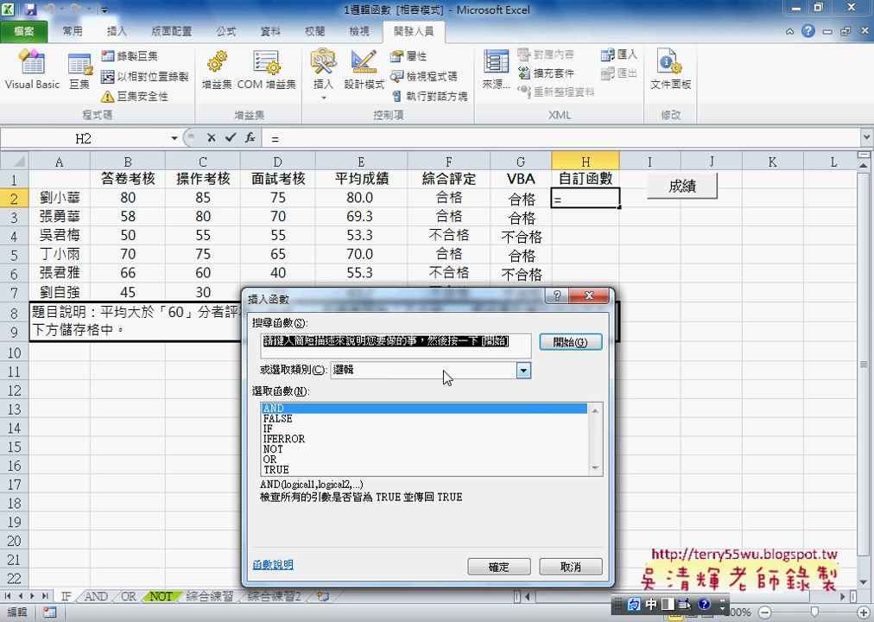
pyautogui.click(444, 372)
pyautogui.click(432, 393)
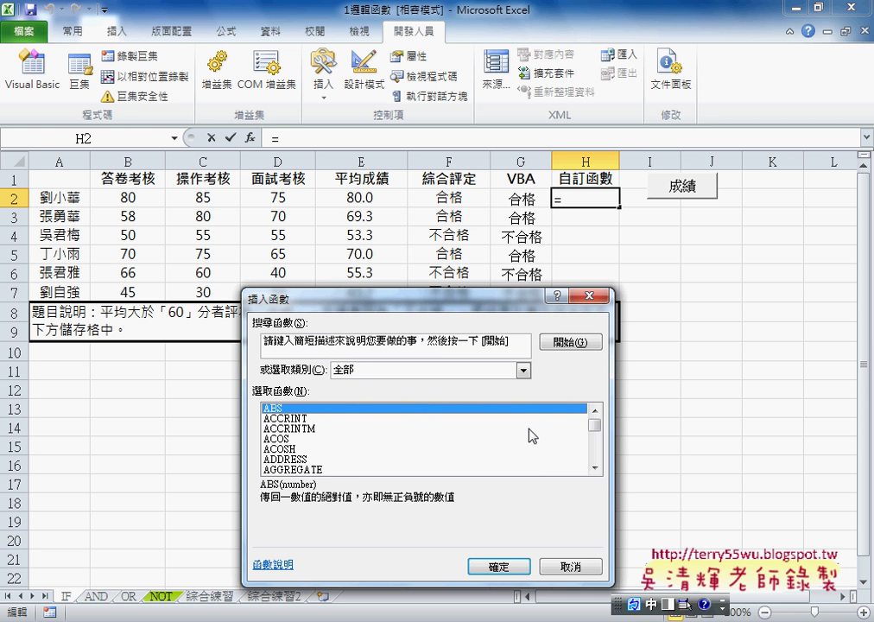
pyautogui.moveTo(595, 432); pyautogui.dragTo(596, 470)
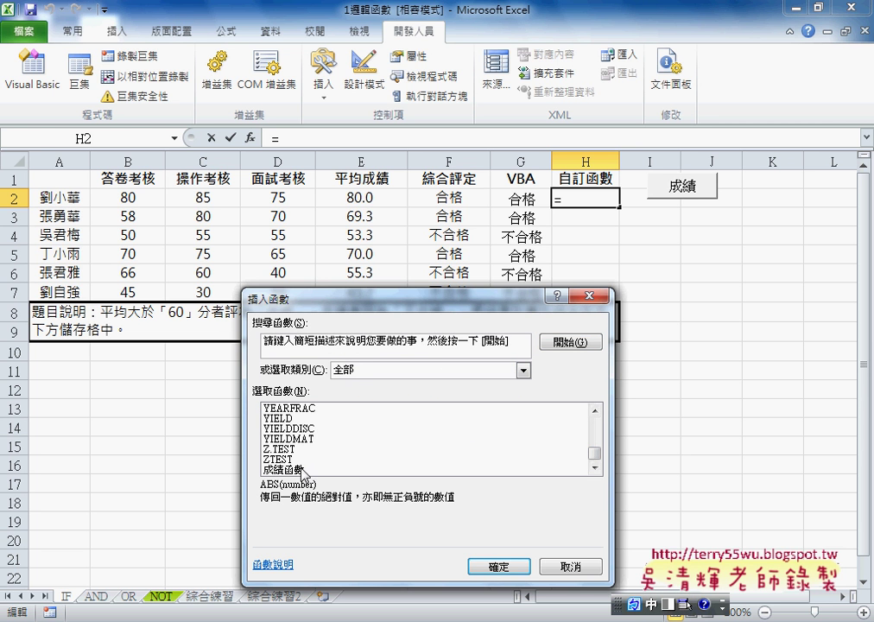
pyautogui.click(330, 471)
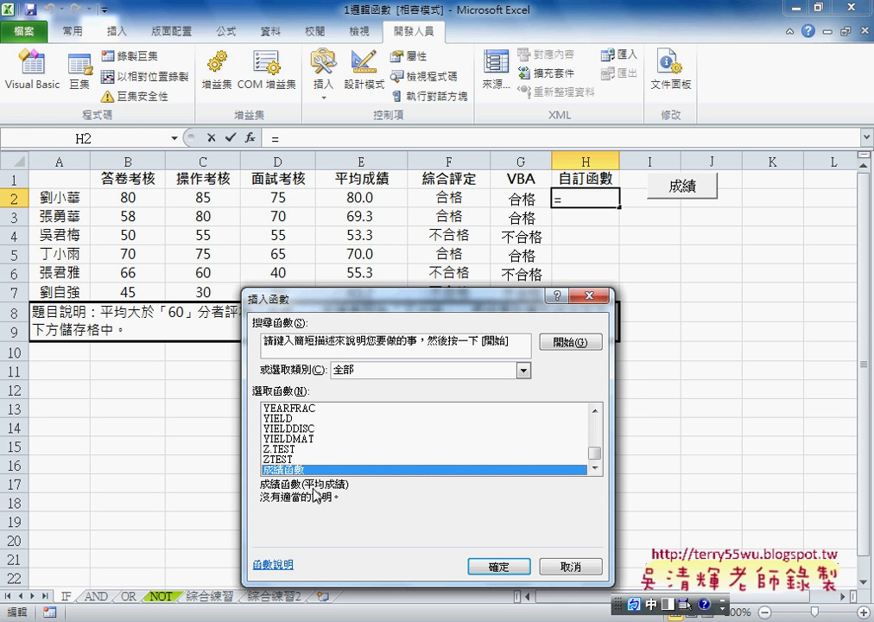
pyautogui.click(504, 565)
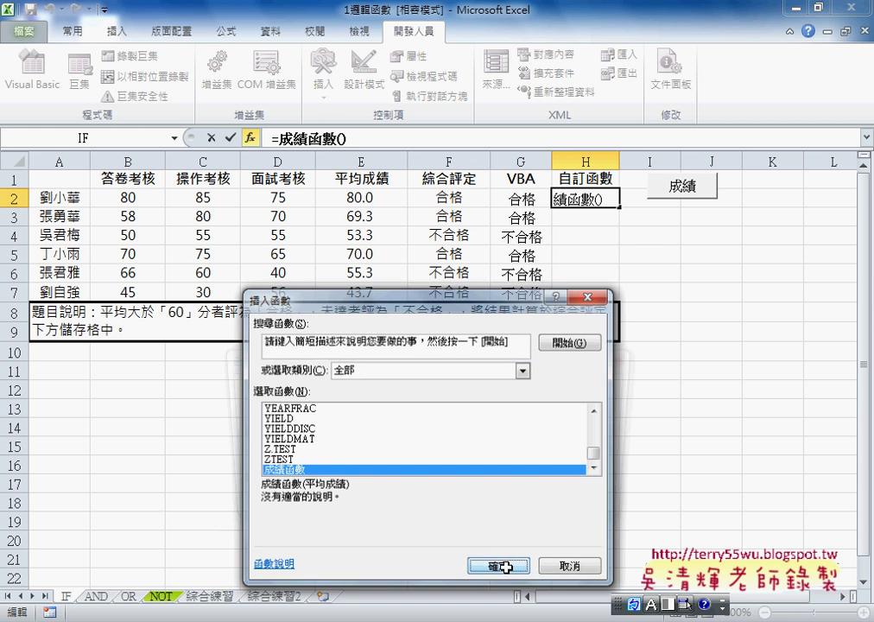
pyautogui.click(363, 196)
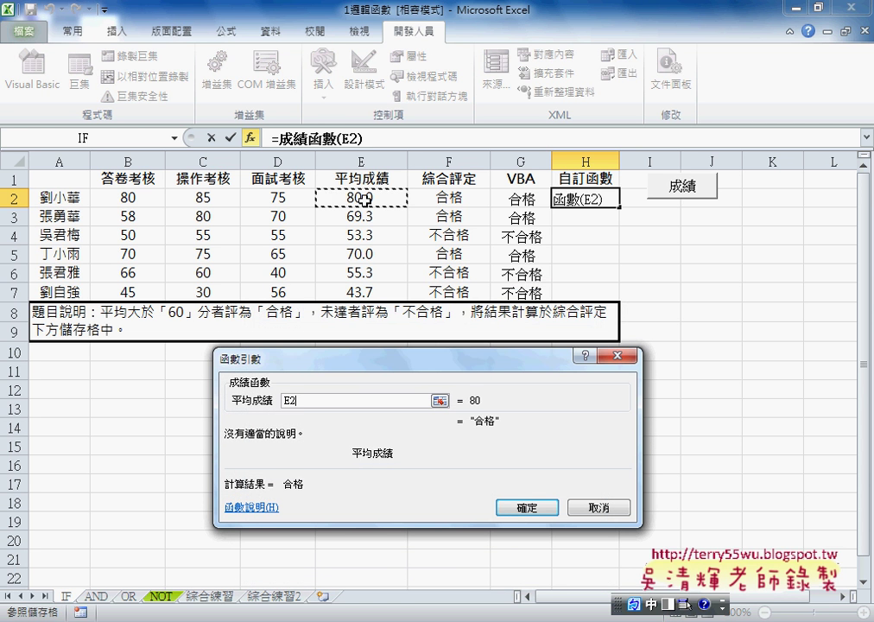
pyautogui.click(527, 508)
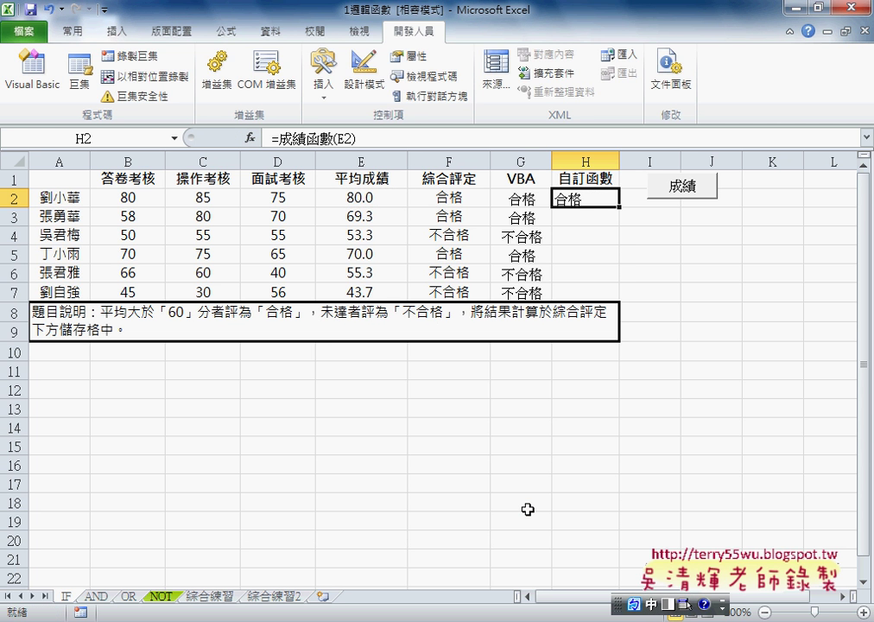
# Center H2 and fill the 成績函數 formula down to H7
pyautogui.click(74, 30)
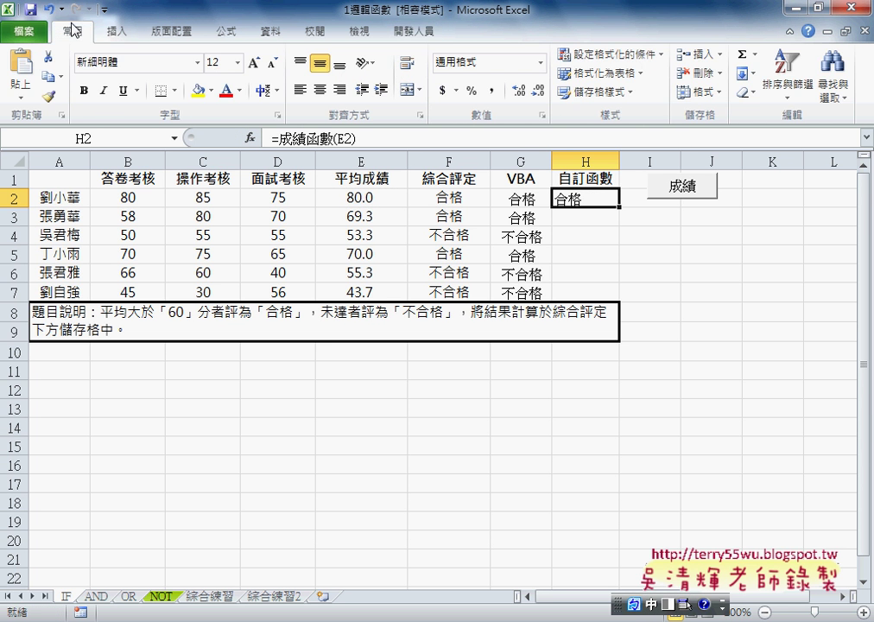
pyautogui.click(319, 89)
pyautogui.moveTo(618, 207); pyautogui.dragTo(618, 294)
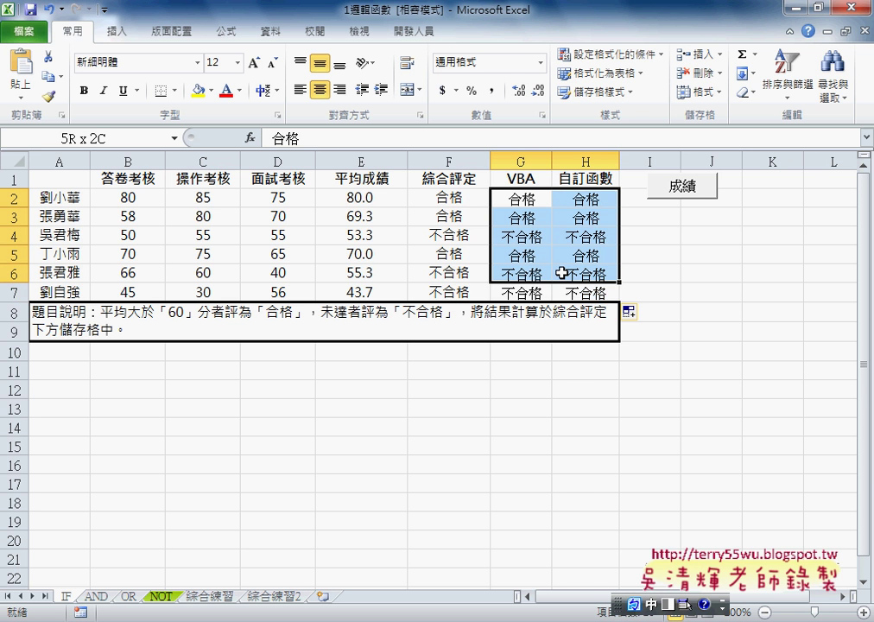
# Clear G2:G7, rerun the 成績 macro to refill column G, and select H2:H7
pyautogui.moveTo(516, 198)
pyautogui.mouseDown()
pyautogui.moveTo(580, 298)
pyautogui.moveTo(537, 288)
pyautogui.mouseUp()
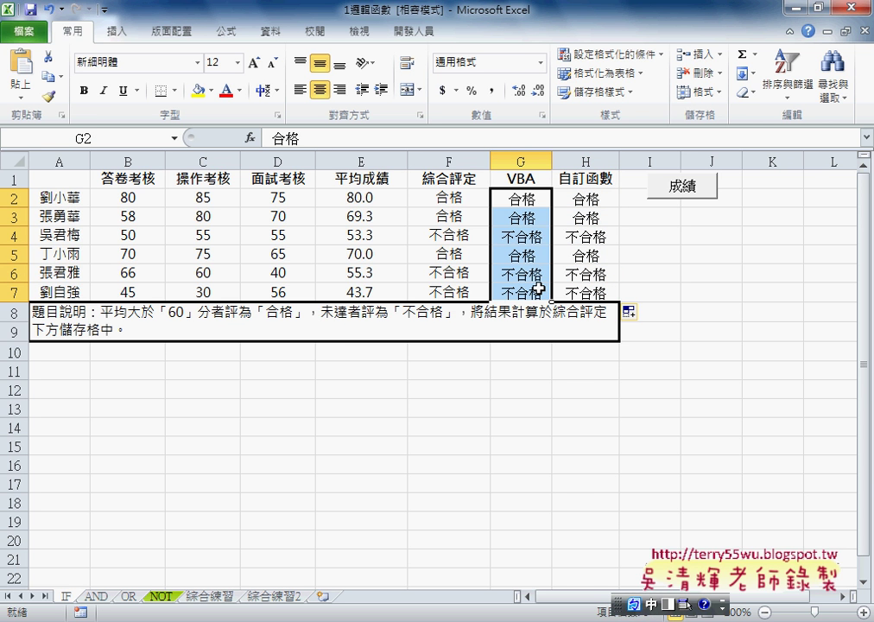
pyautogui.press('Delete')
pyautogui.click(690, 187)
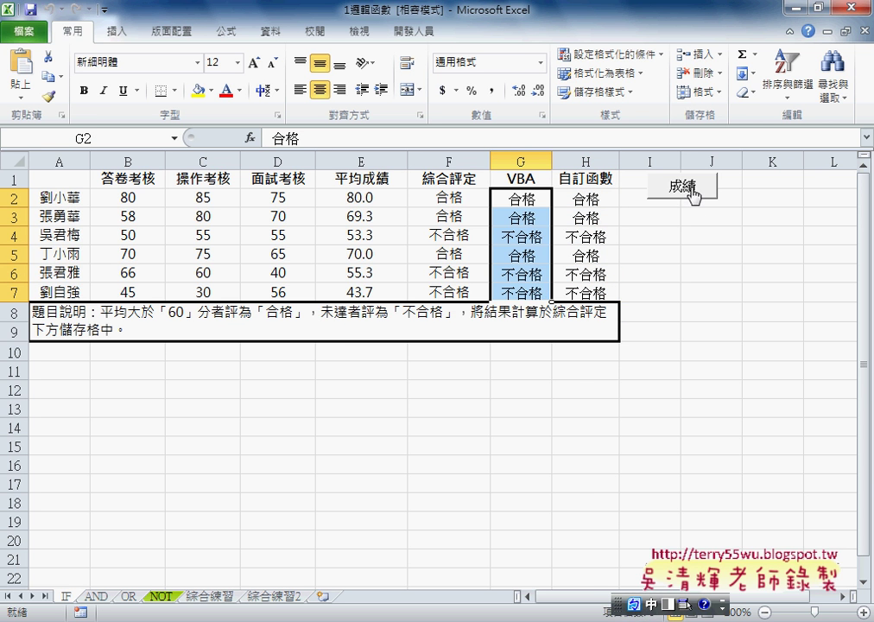
pyautogui.moveTo(571, 195); pyautogui.dragTo(562, 293)
# Clear H2:H7, then start a new H2 function and pick 成績函數 from the full list
pyautogui.press('Delete')
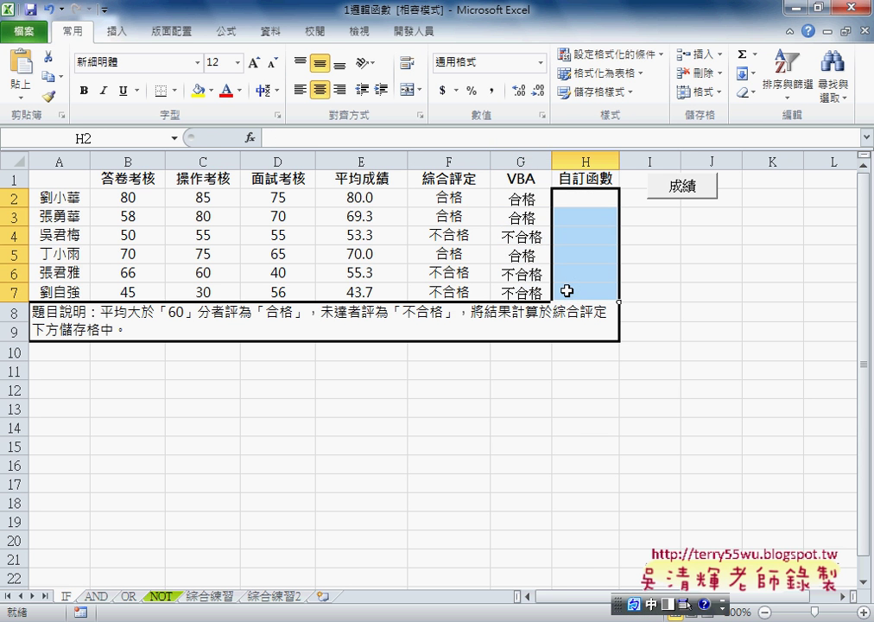
pyautogui.click(575, 197)
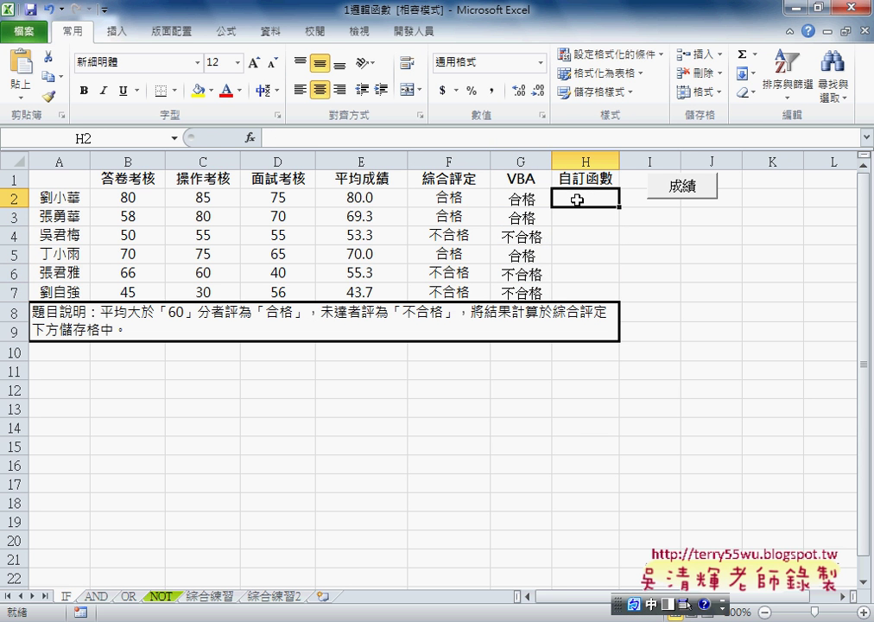
pyautogui.click(250, 137)
pyautogui.moveTo(594, 425); pyautogui.dragTo(595, 458)
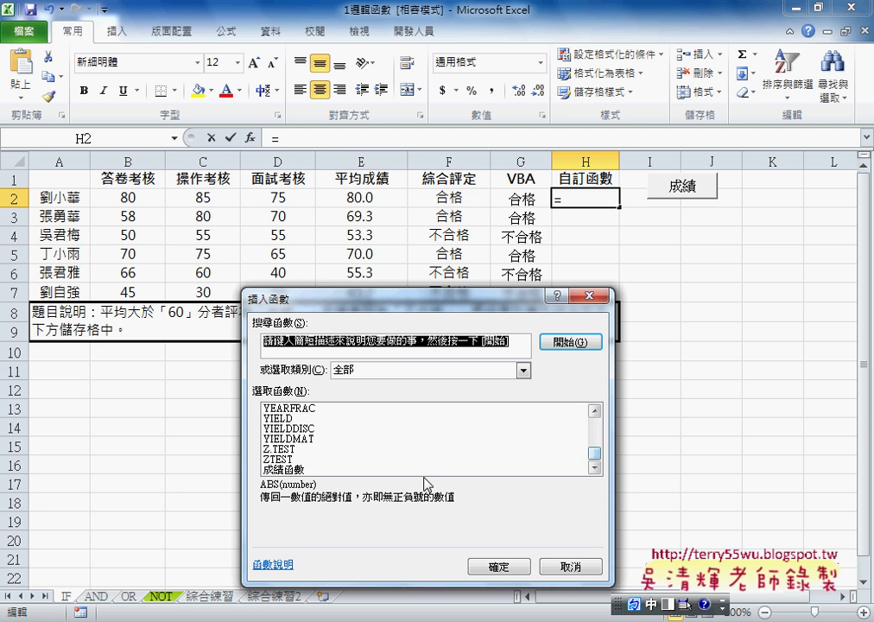
pyautogui.click(380, 471)
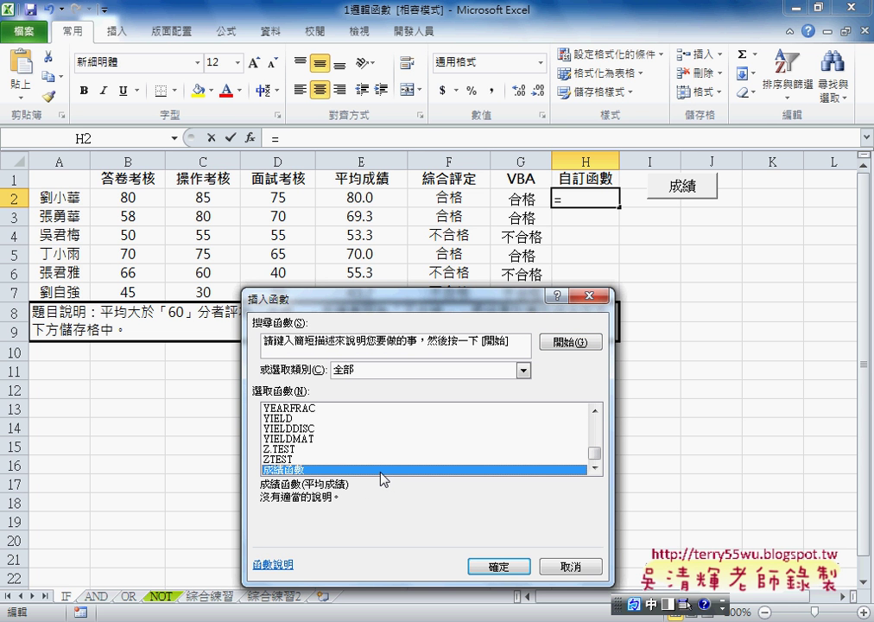